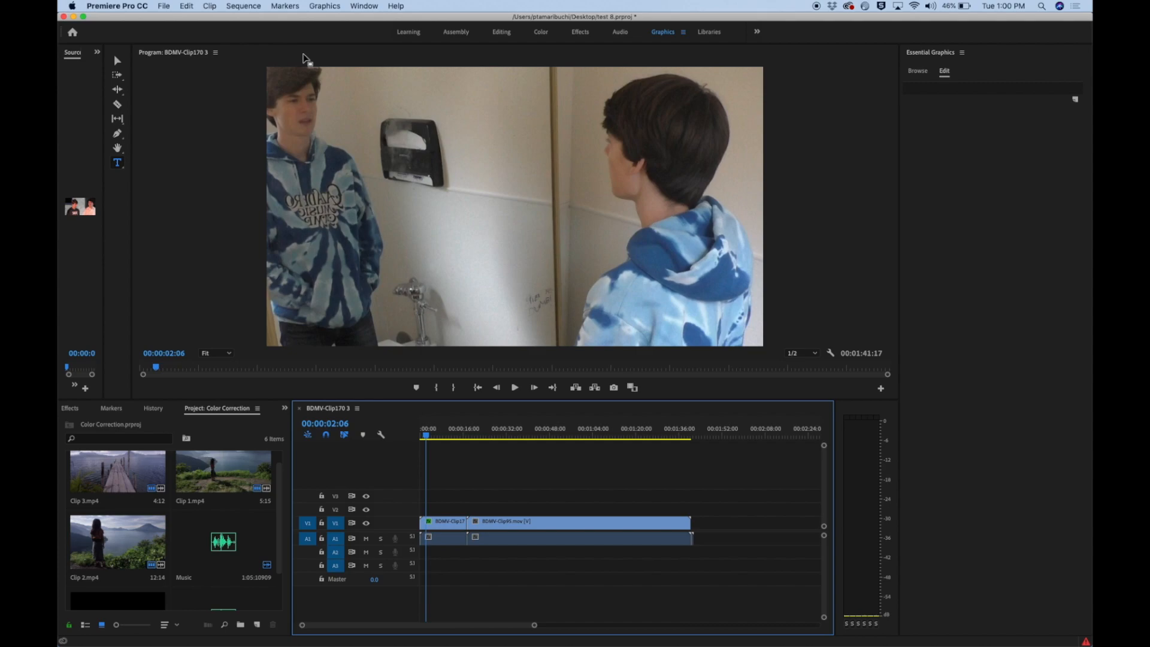
Create a new project named Test 10 on the Desktop, keeping the default general and ingest settings
click(166, 6)
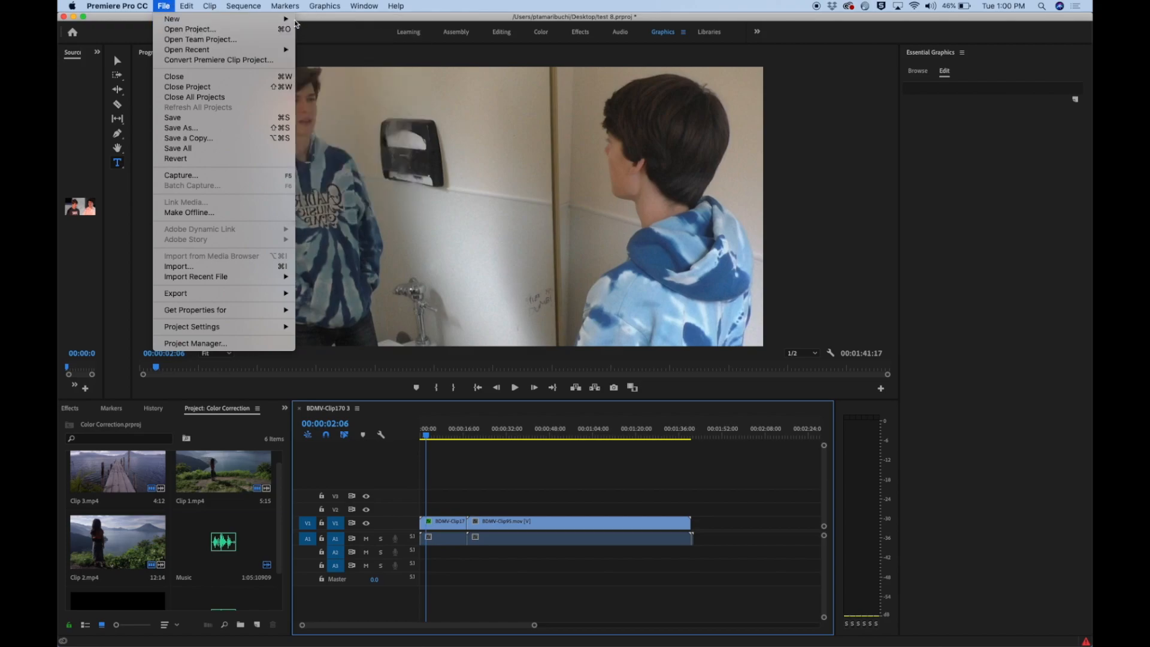
click(317, 23)
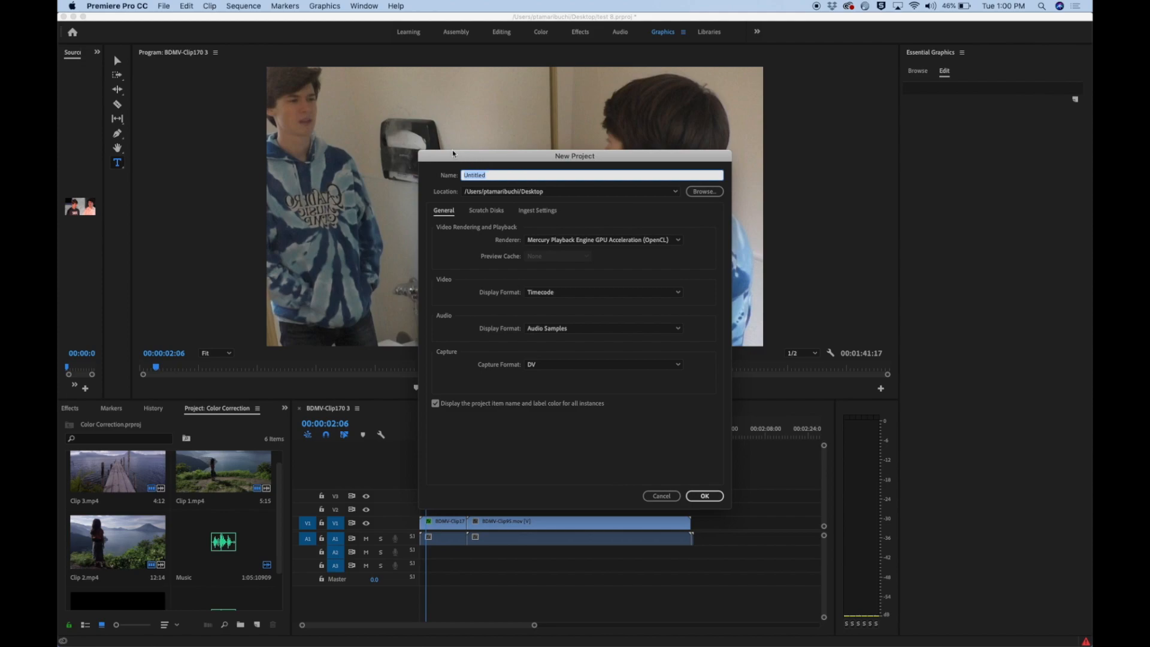
text(Test 10)
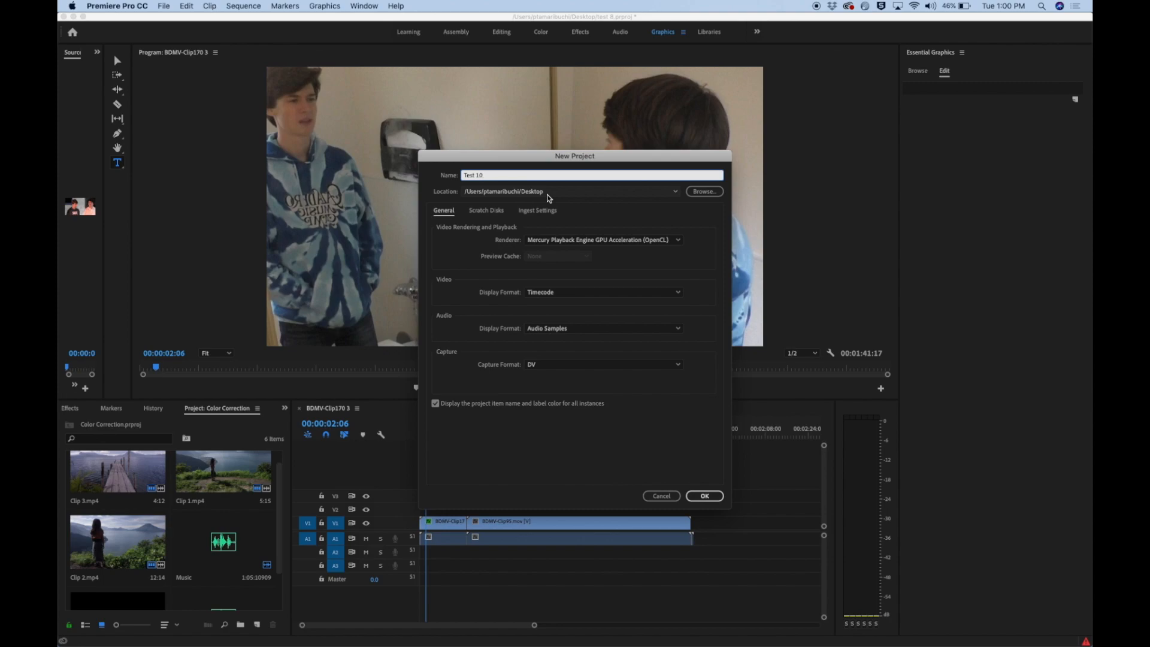
click(550, 210)
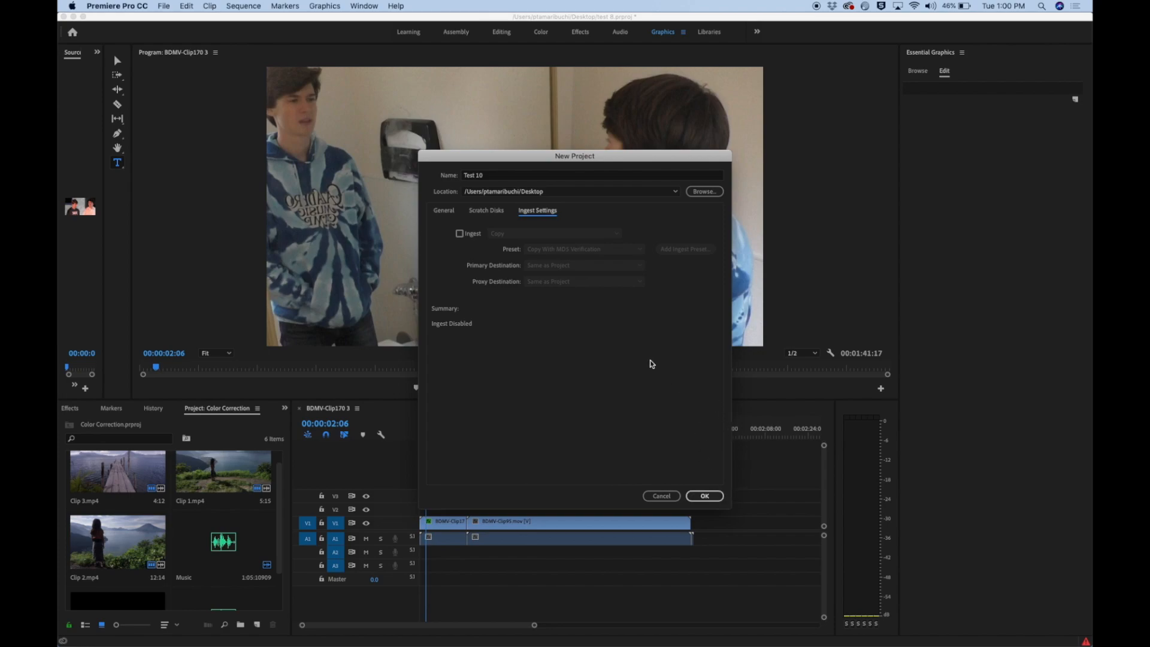
click(454, 213)
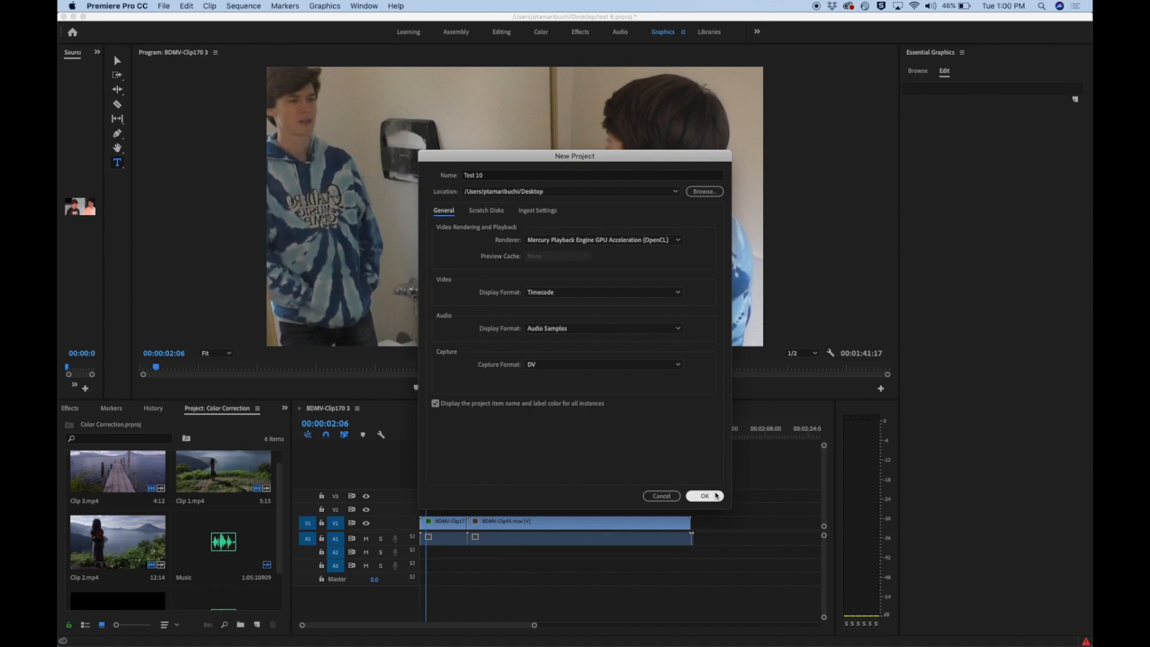
click(704, 495)
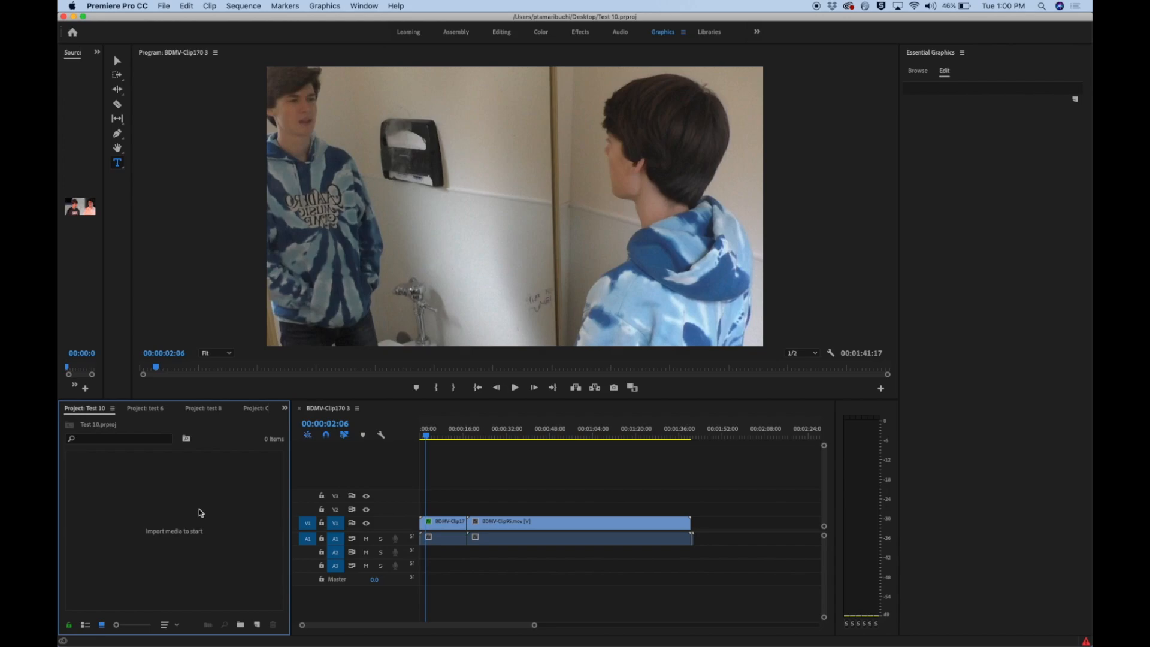
Switch through the Editing, Color and Effects workspaces and return to the Editing workspace
click(501, 34)
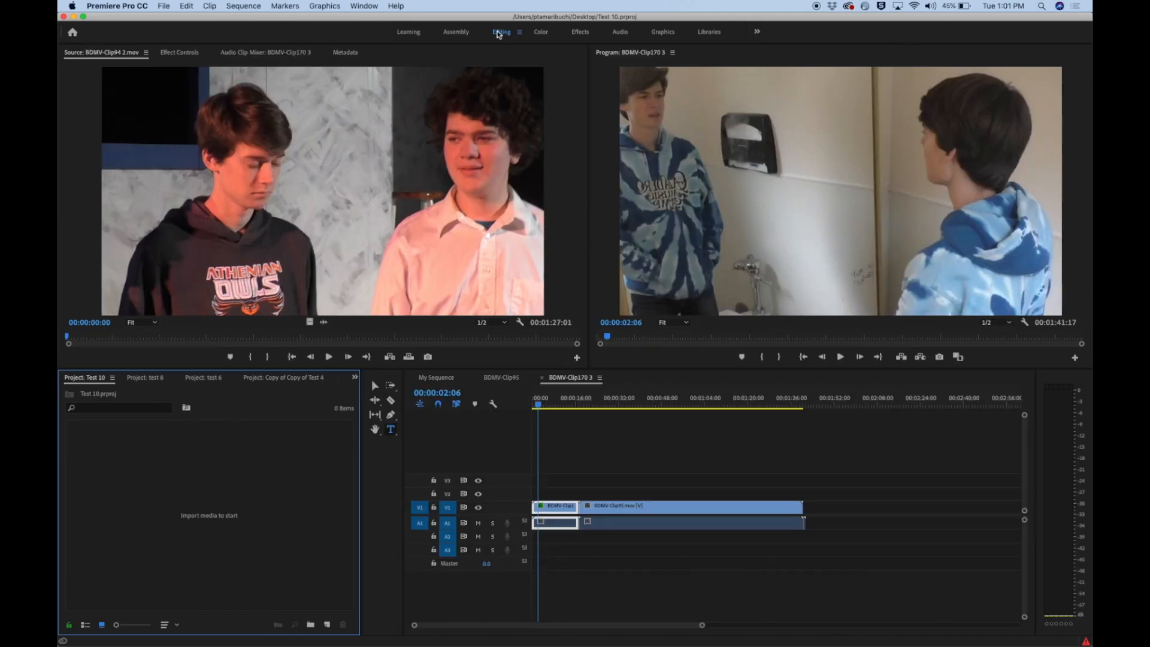
click(544, 36)
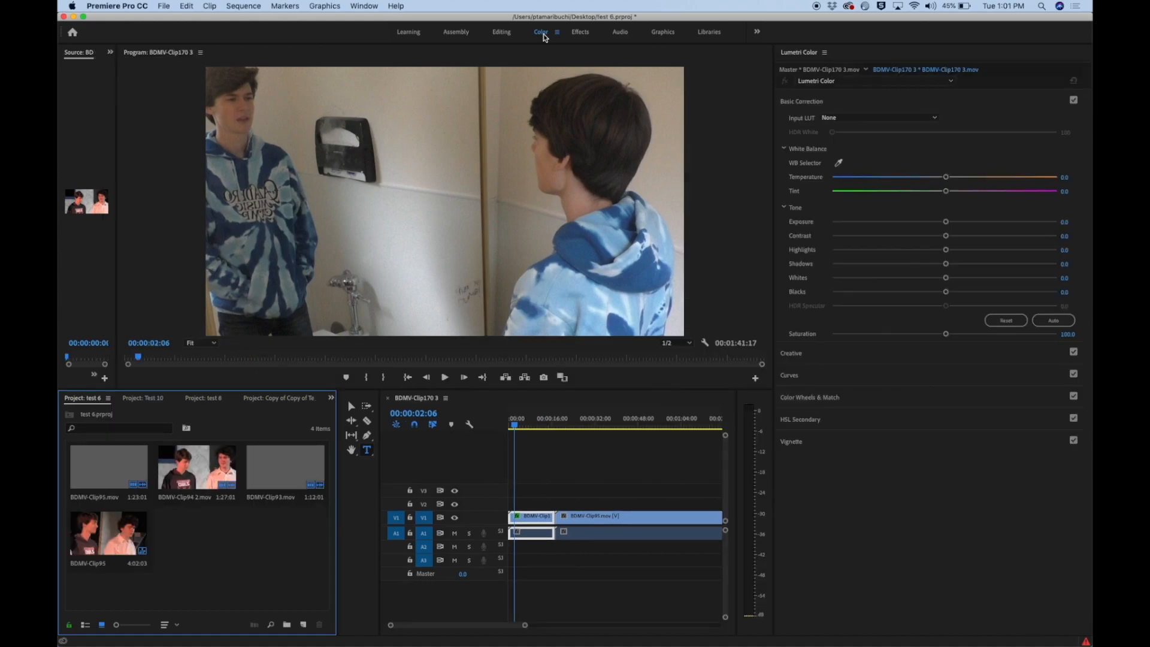
click(586, 38)
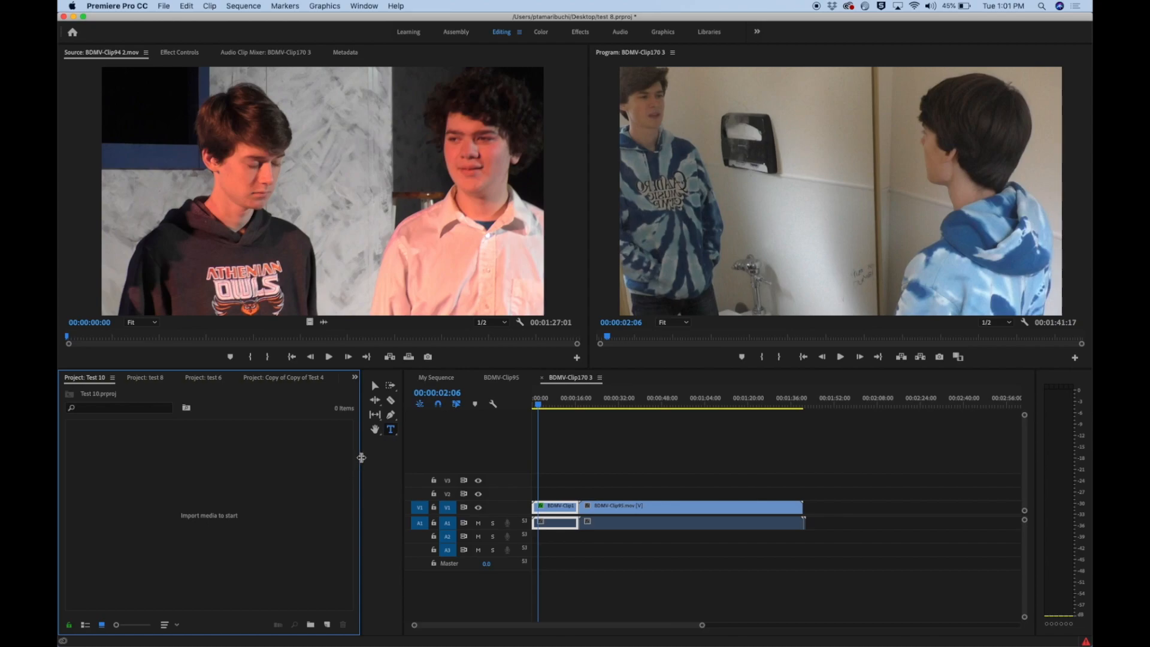
Adjust the workspace layout by narrowing the project area and slightly reducing the height of the Source and Program monitors
mouse_move(361, 458)
mouse_down()
mouse_move(436, 460)
mouse_move(347, 458)
mouse_up()
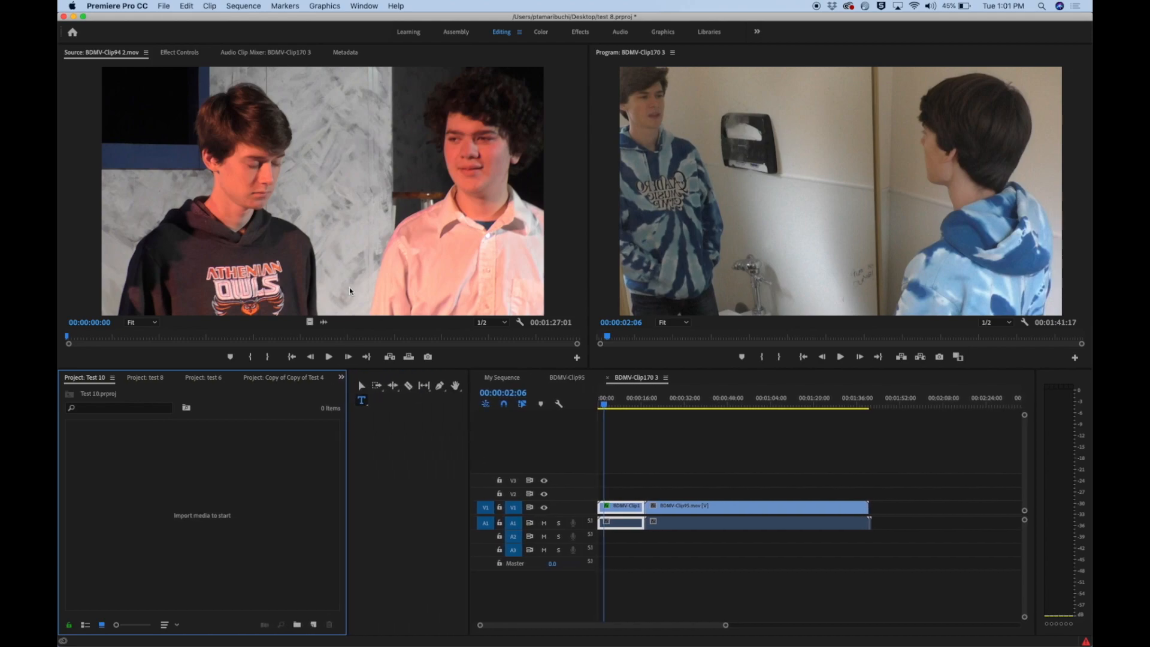
click(443, 302)
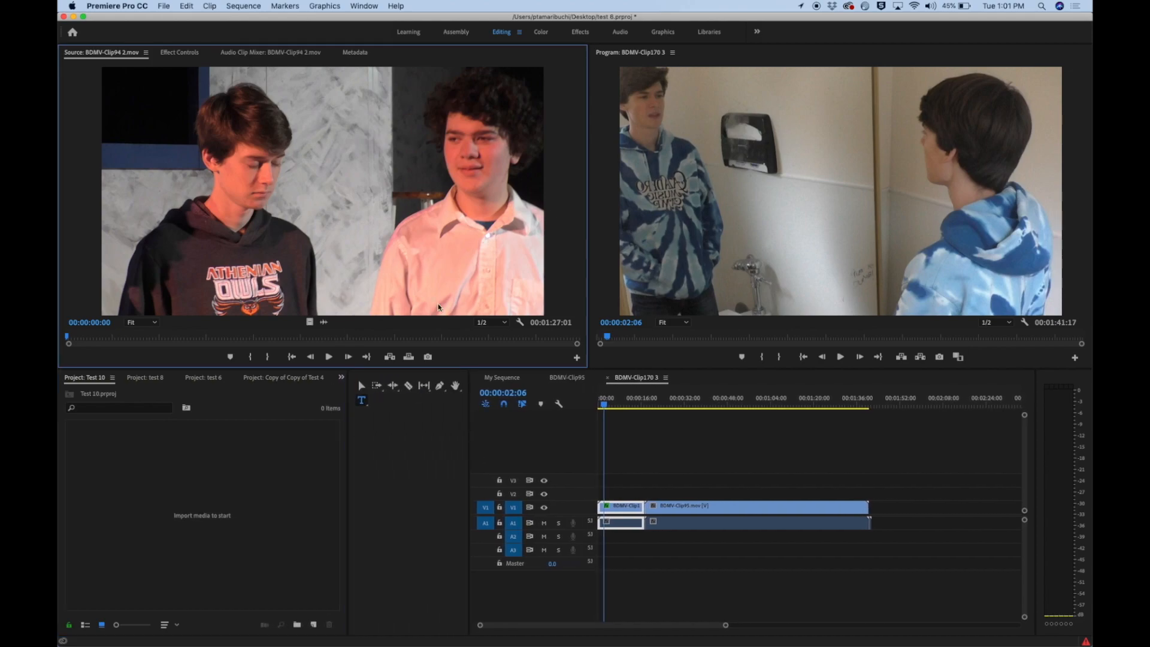
mouse_move(368, 369)
mouse_down()
mouse_move(366, 411)
mouse_move(365, 363)
mouse_up()
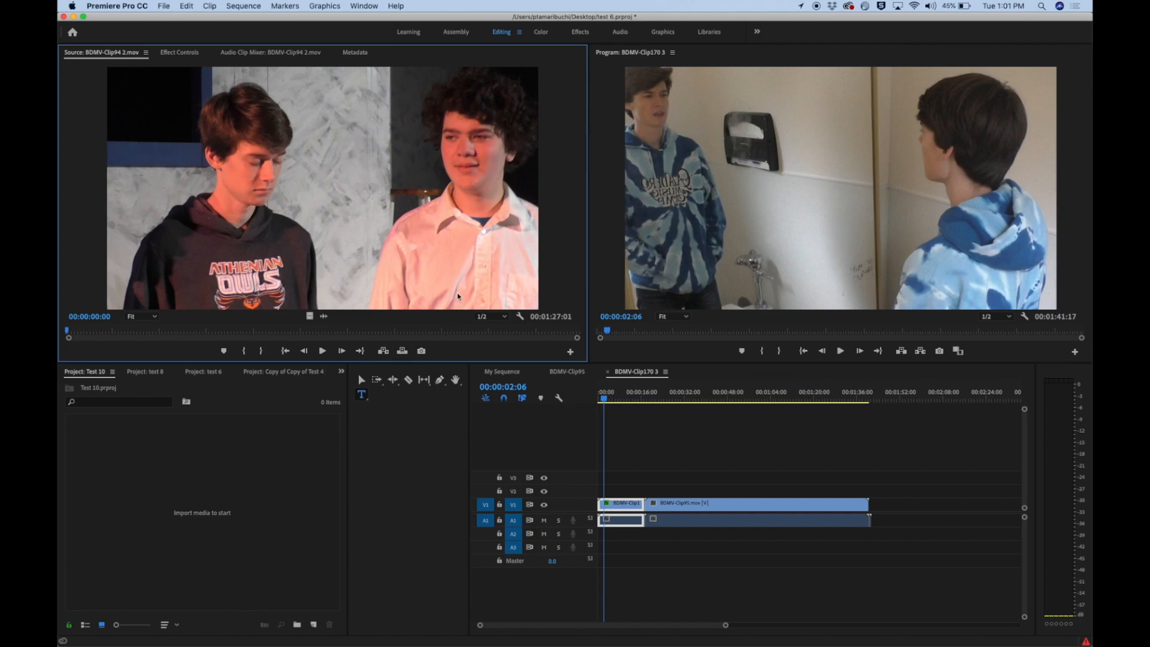
Import BDMV-Clip94 2, BDMV-Clip95, BDMV-Clip96 2 and BDMV-Clip97 2 from the Desktop and create a new sequence from them
double_click(266, 489)
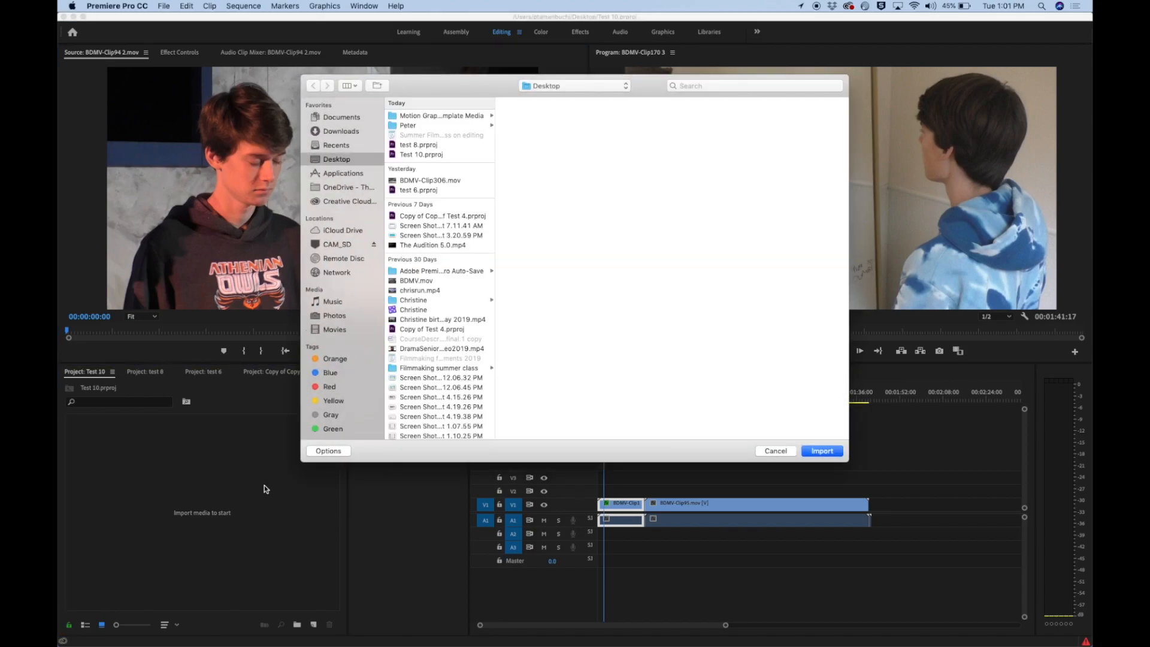
scroll(446, 264, down, 10)
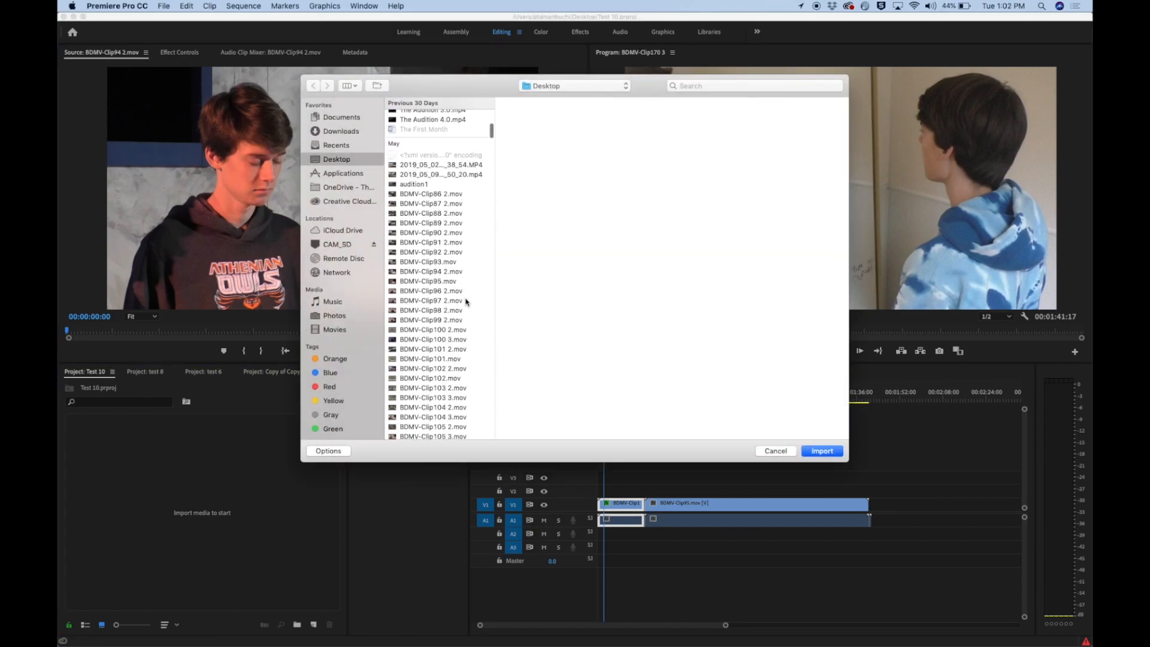
click(446, 271)
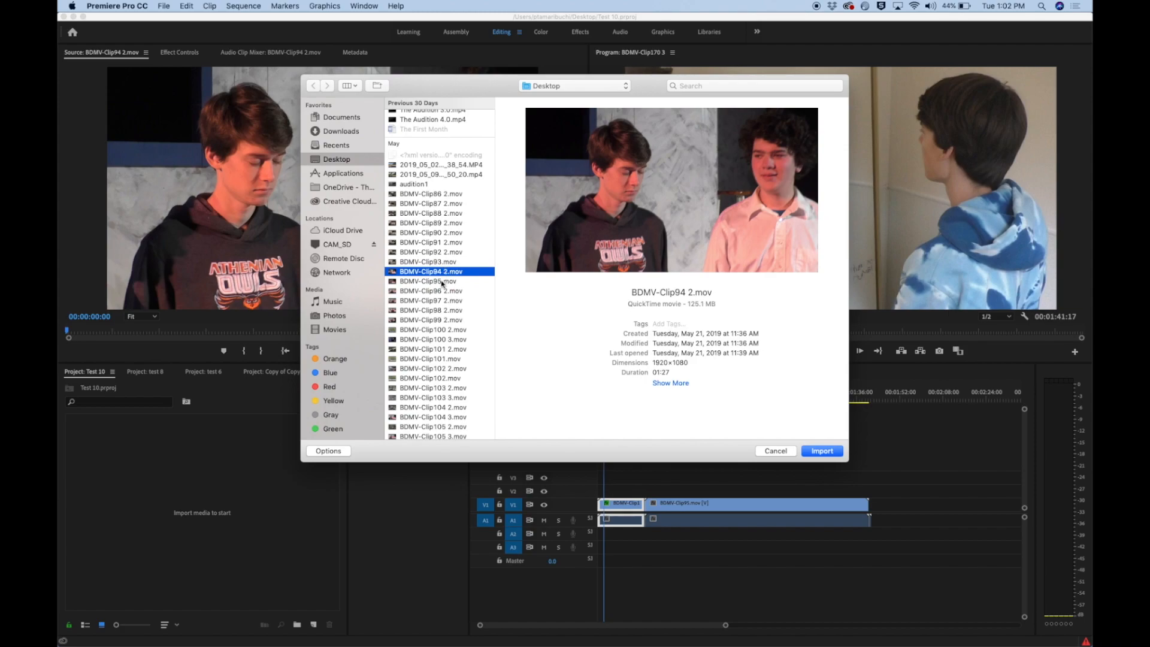
shift+click(443, 281)
shift+click(440, 291)
shift+click(437, 302)
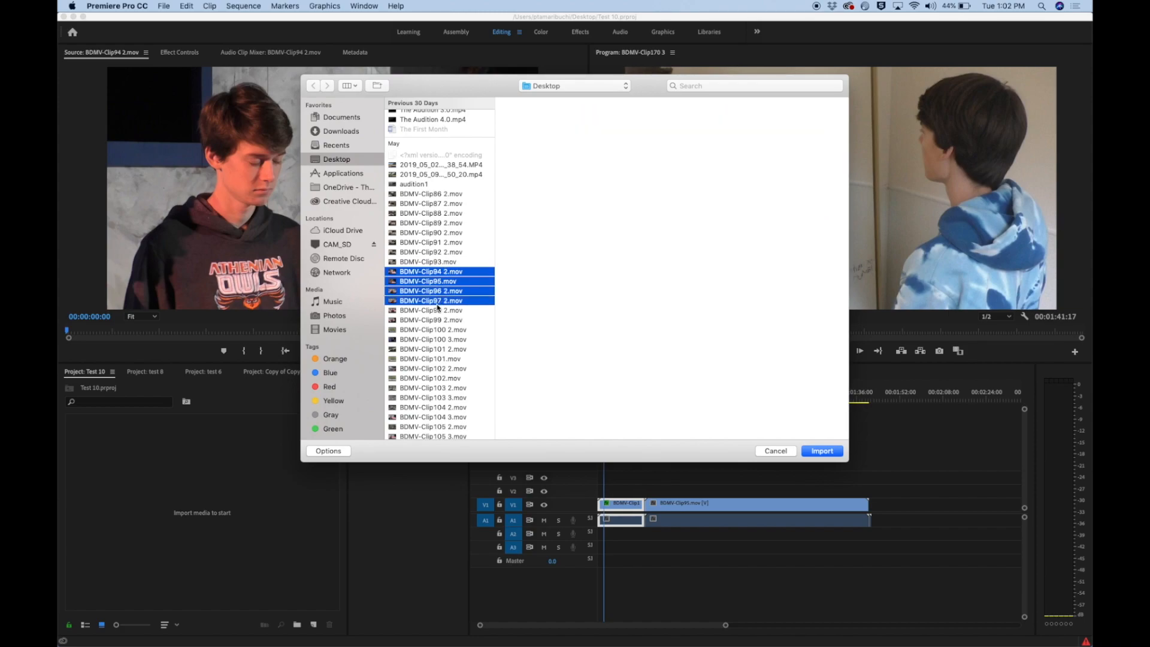
click(822, 451)
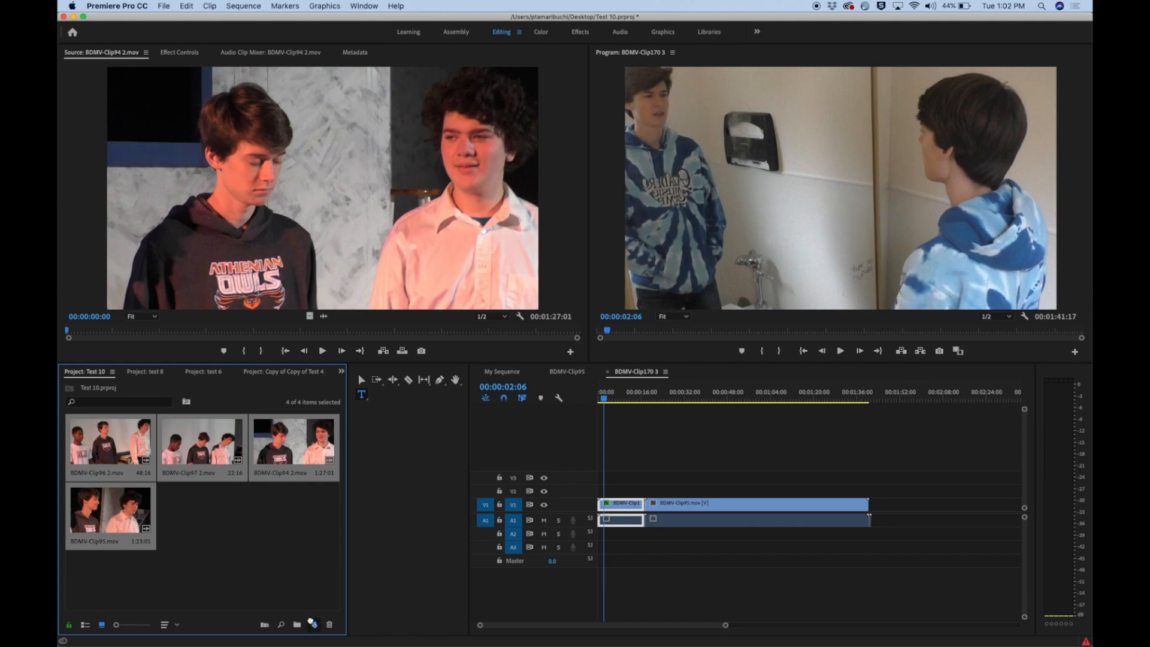
drag(315, 625, 314, 625)
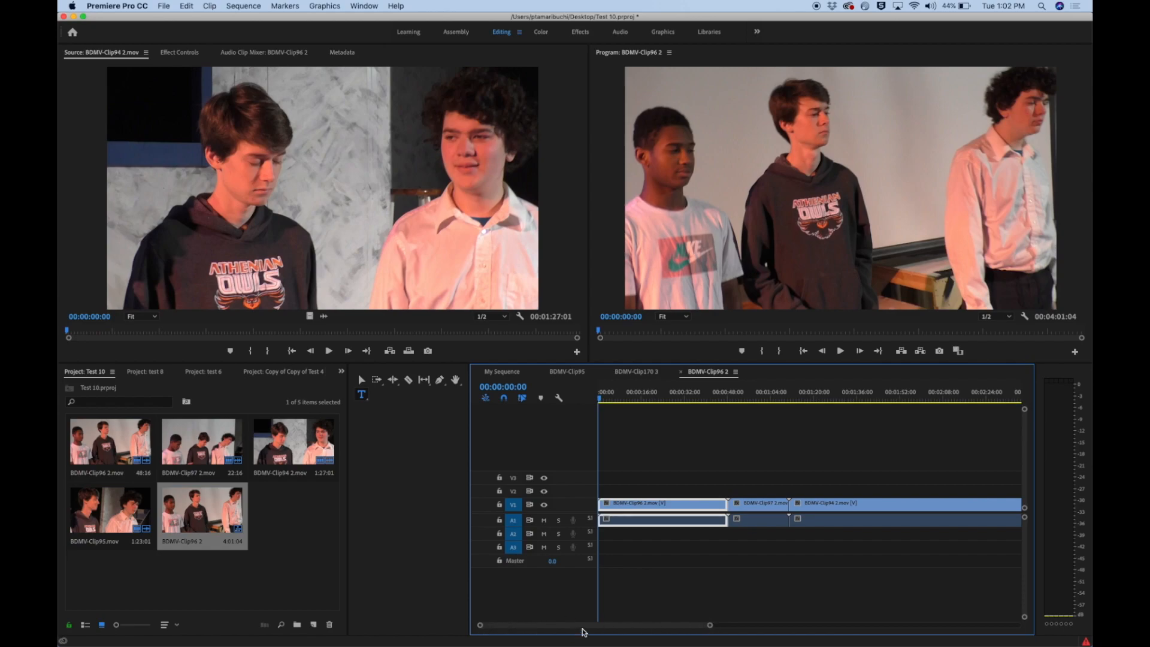
Shorten the first timeline clip to about 30 seconds by its end, and extend it back almost to the following clip
drag(711, 625, 878, 624)
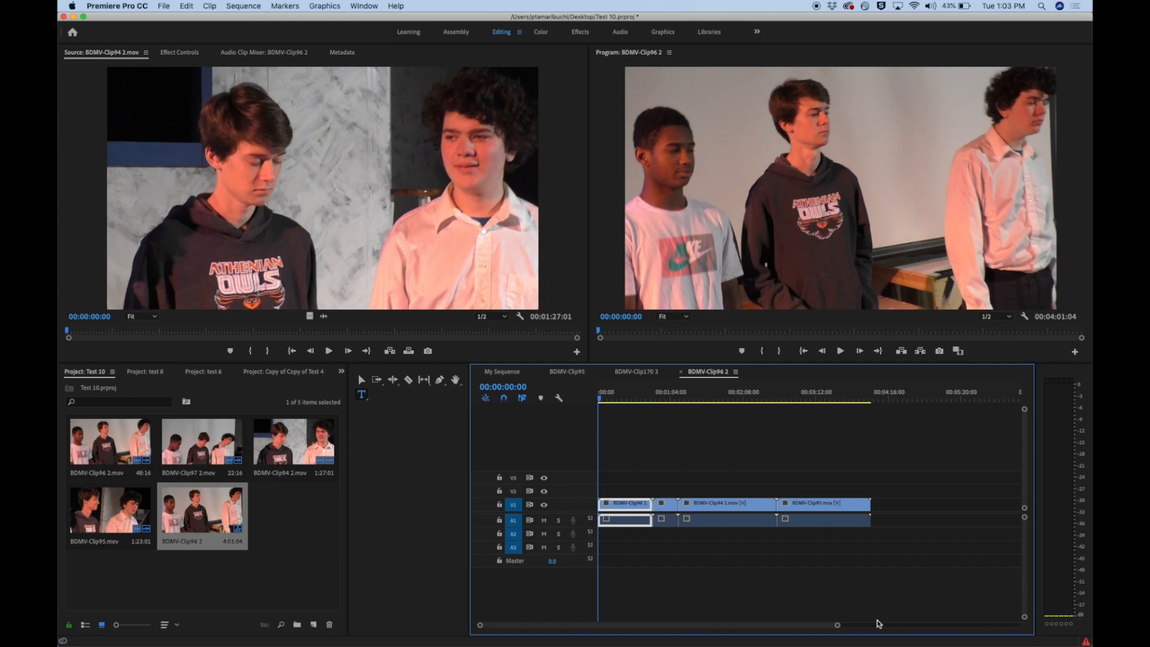
drag(836, 624, 704, 604)
drag(721, 602, 788, 610)
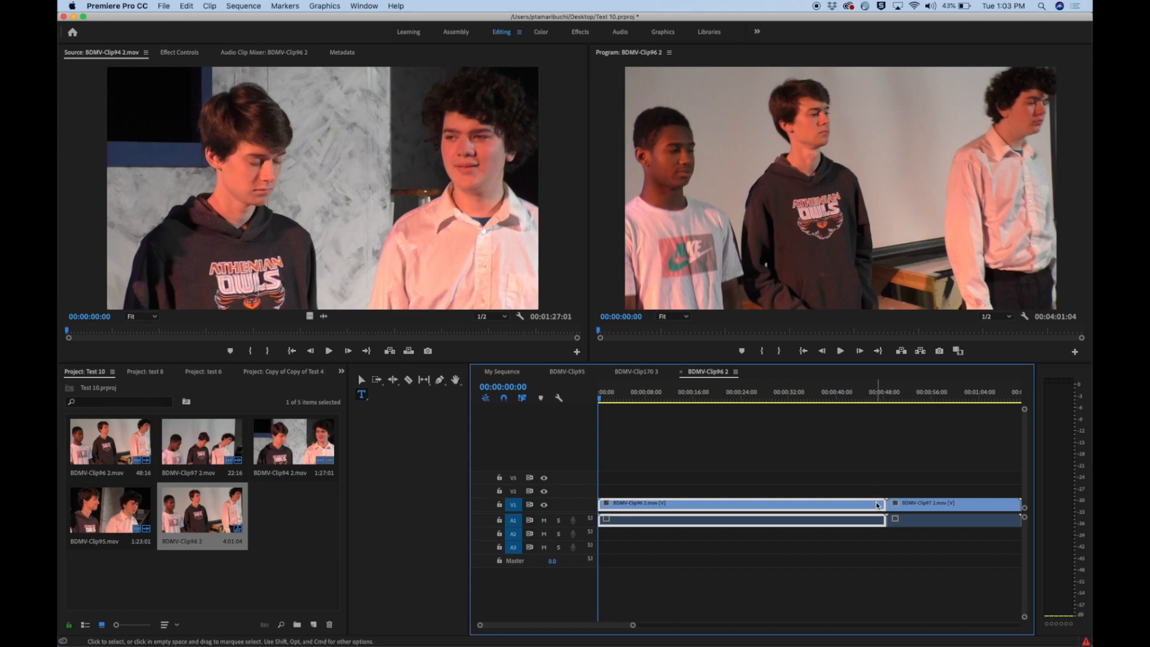
click(862, 475)
click(855, 507)
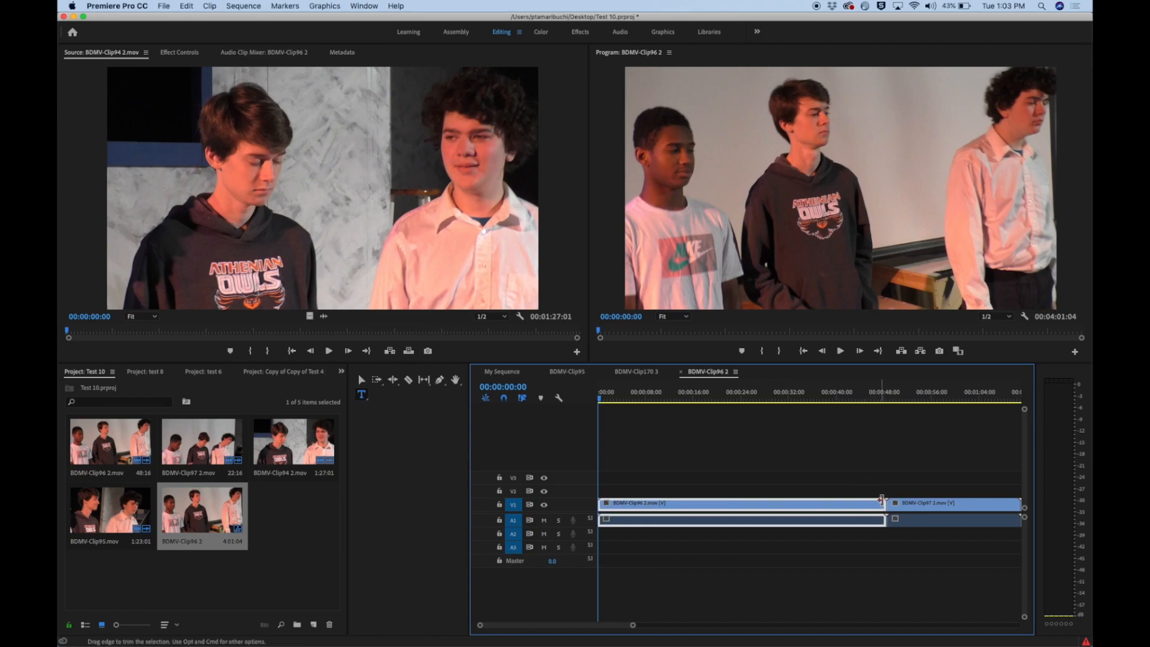
drag(884, 502, 777, 503)
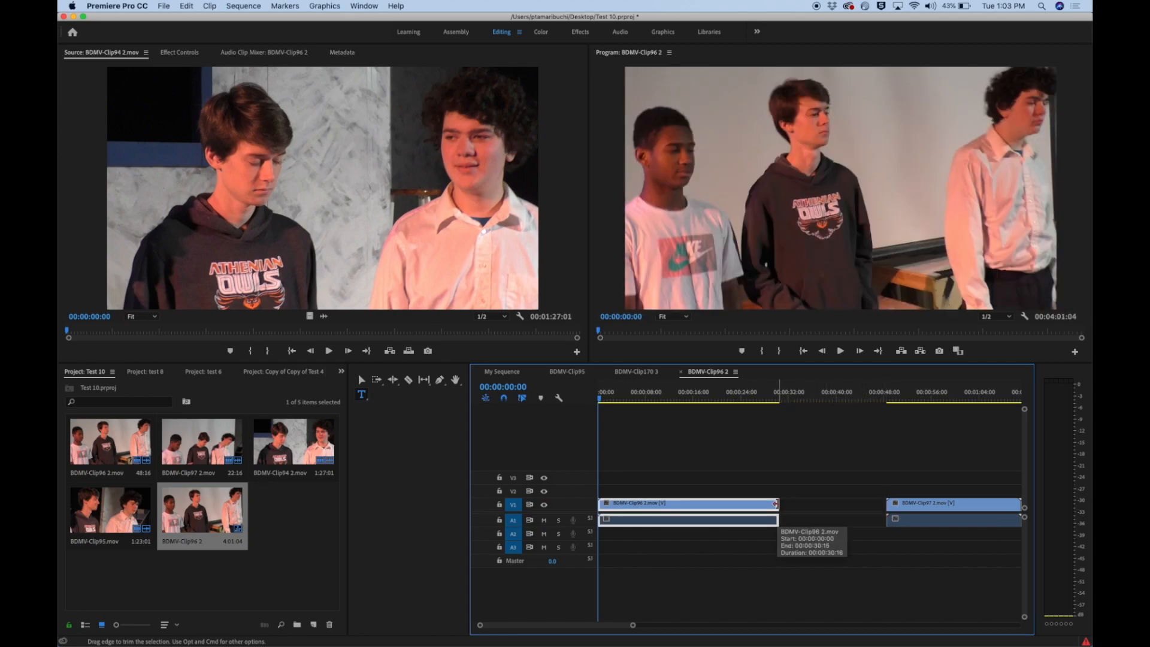
drag(776, 504, 875, 505)
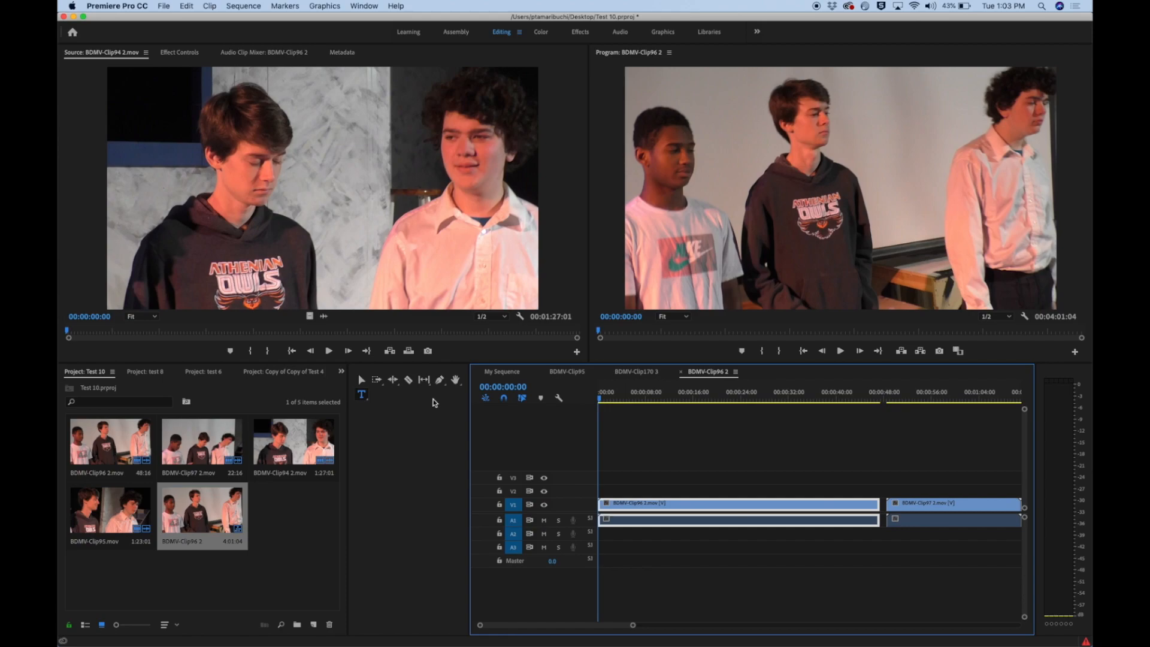
Split the first timeline clip with the Razor tool at about 14 seconds and about 21 seconds
click(409, 382)
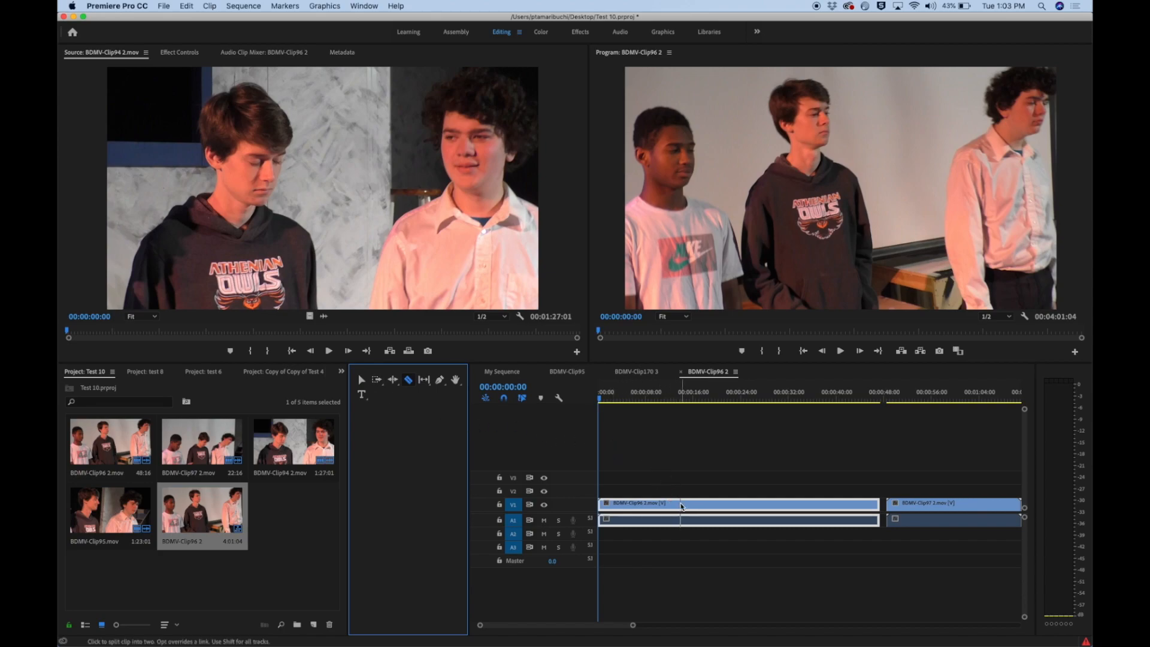
click(679, 504)
click(725, 505)
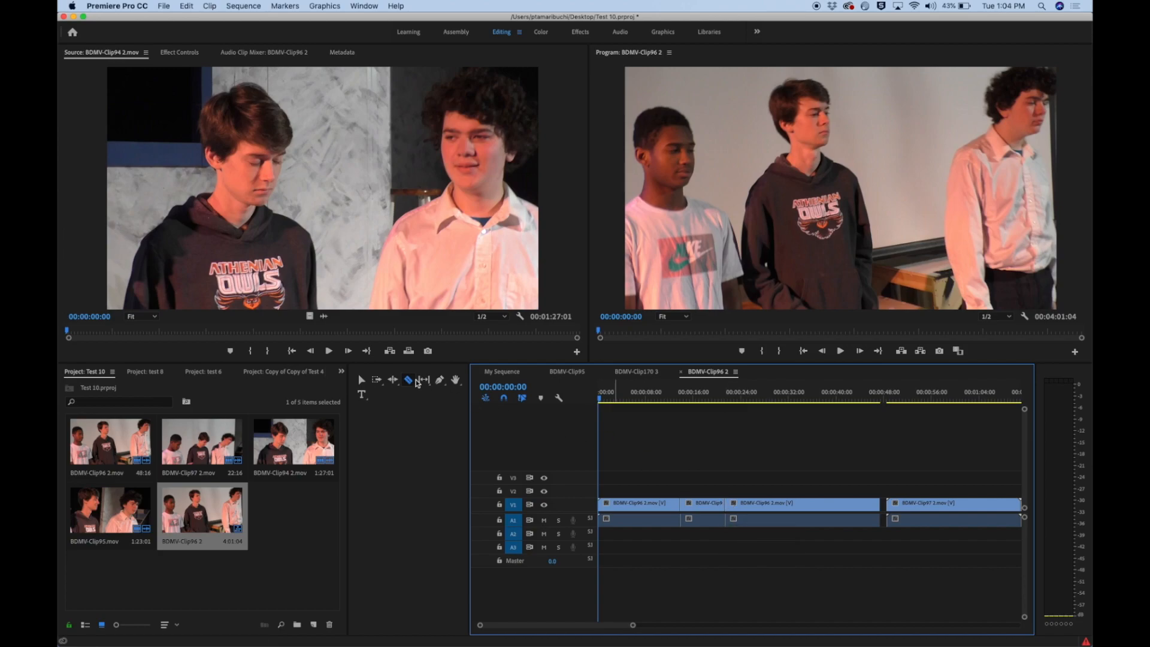
Delete the middle segment of the split first clip and close the gap it leaves
click(361, 379)
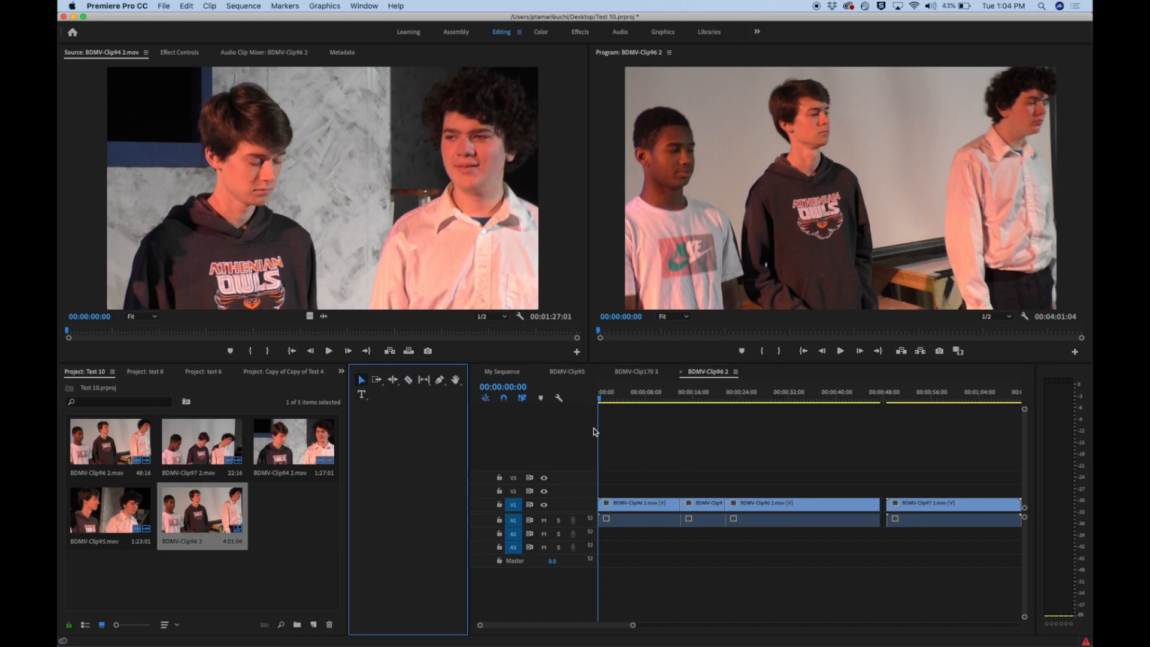
click(703, 504)
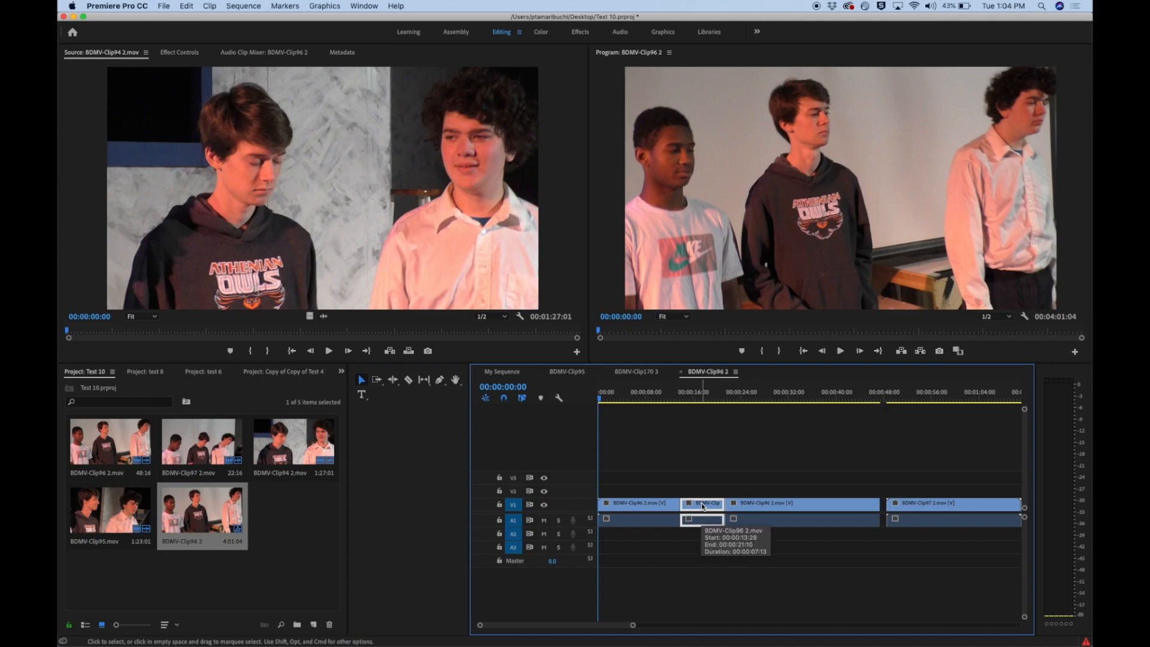
key(Delete)
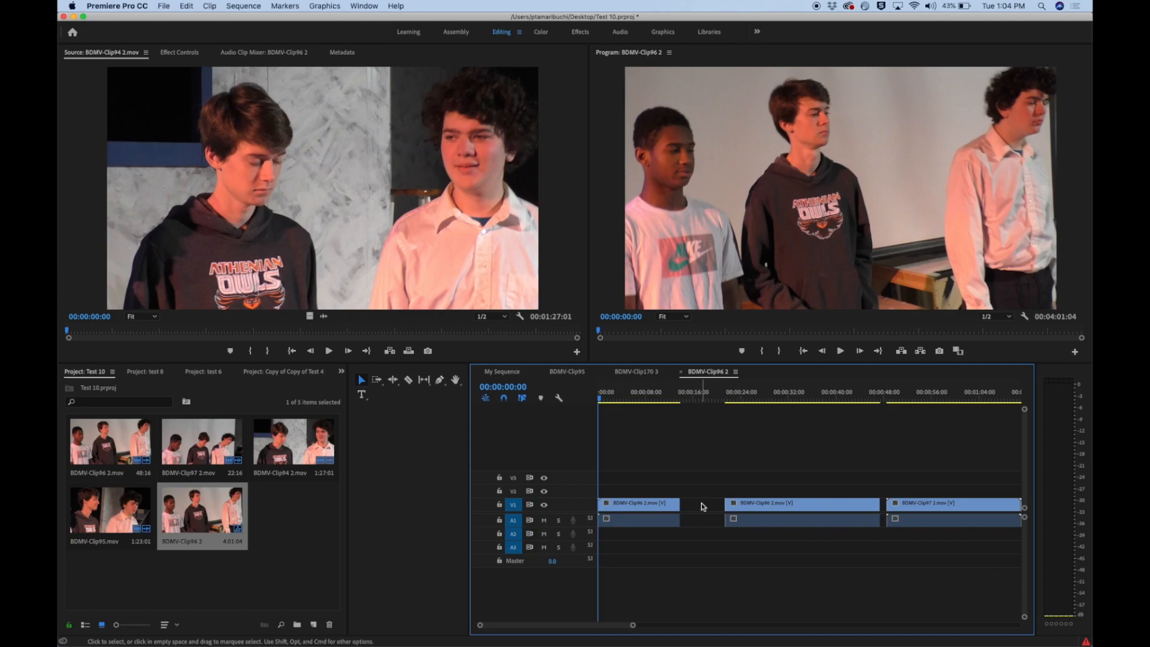
key(Delete)
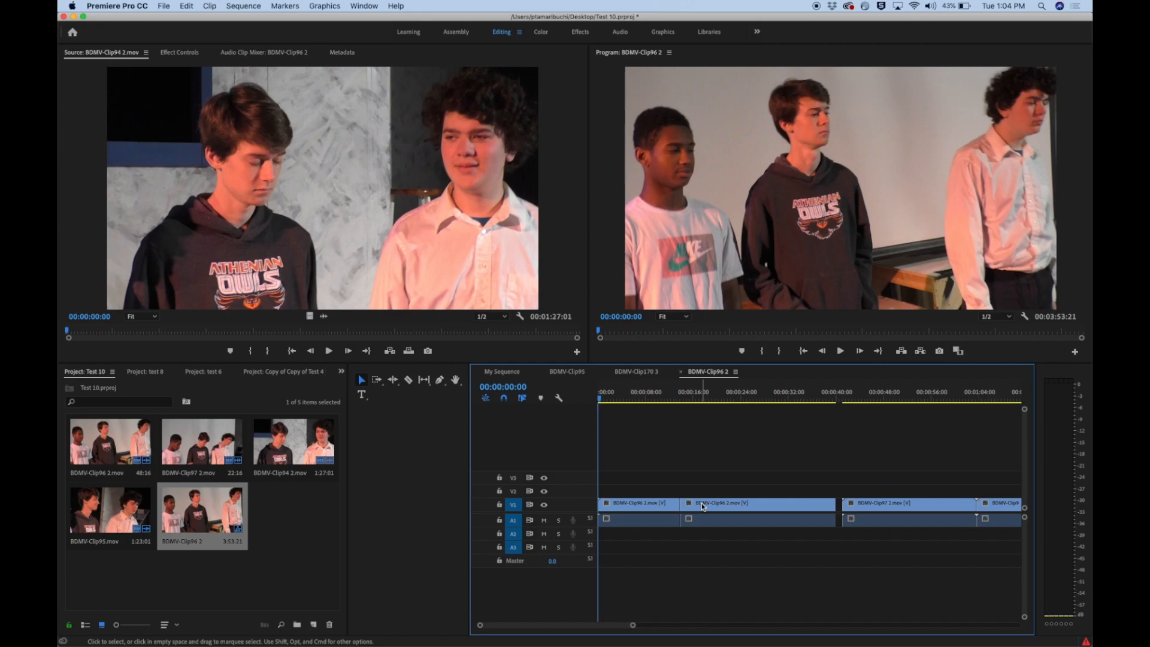
Select all clips after the first segment with Track Select Forward and move them about 13 seconds later
click(376, 381)
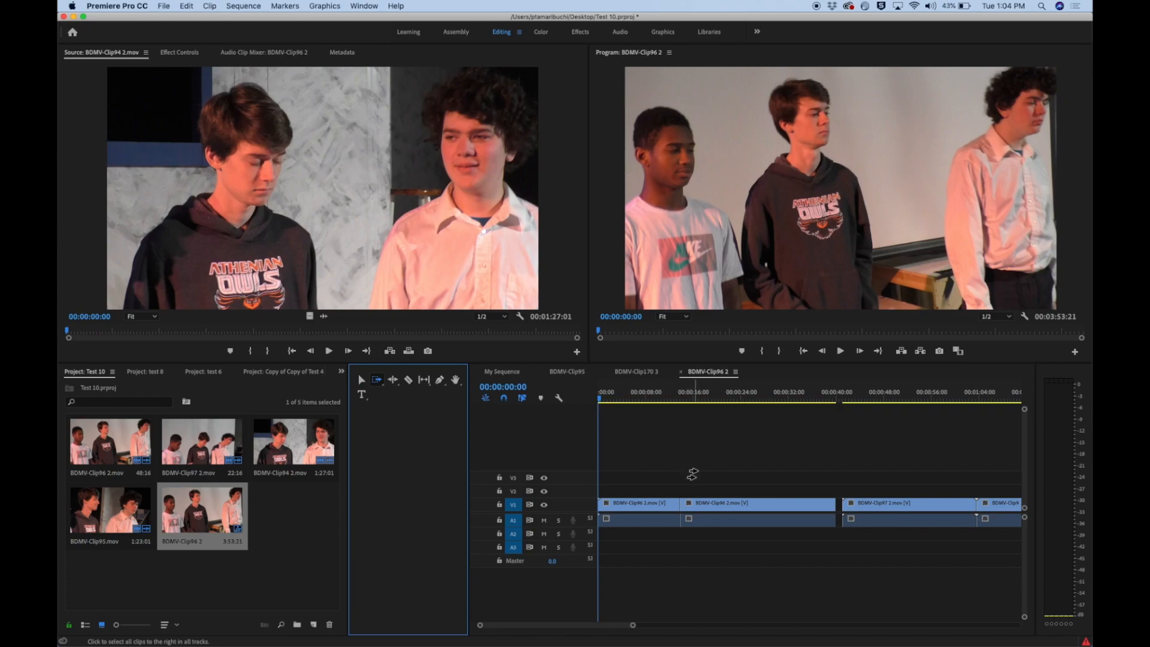
click(708, 502)
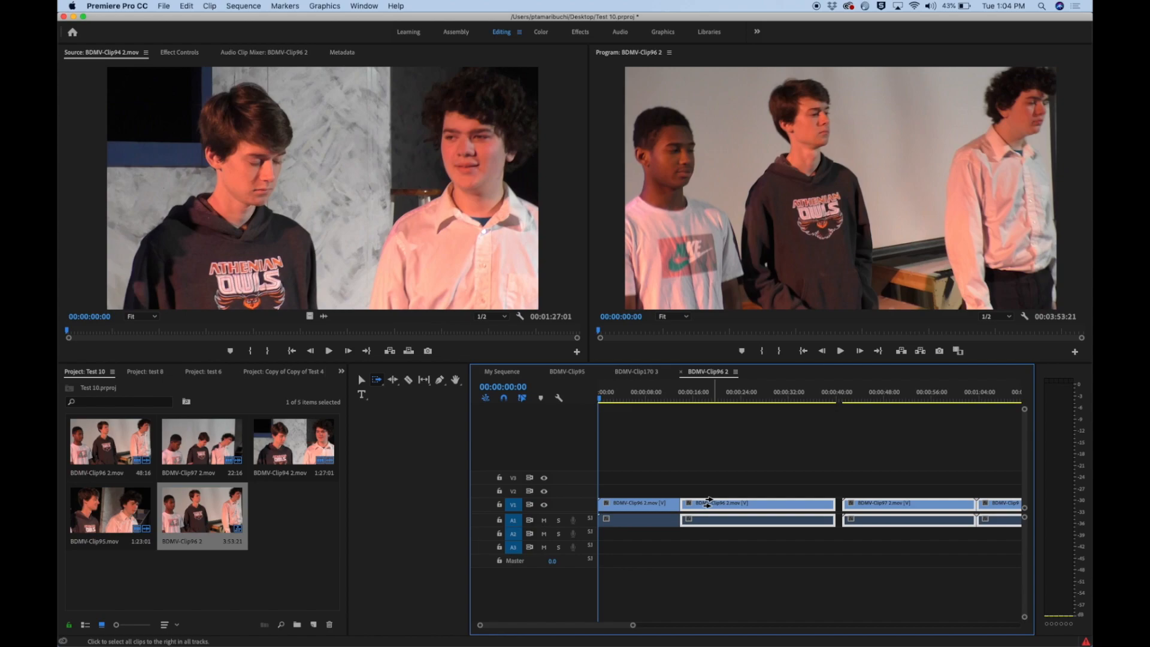
drag(708, 502, 784, 512)
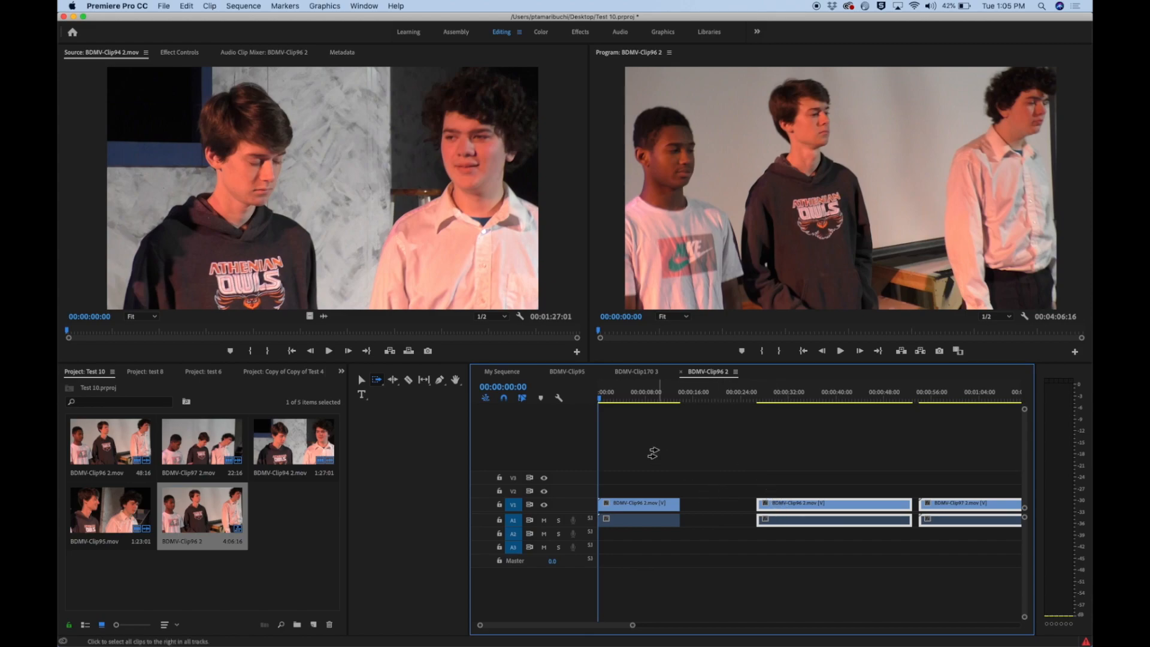
Move BDMV-Clip97 2.mov earlier in the timeline so it starts directly after the first segment
click(361, 379)
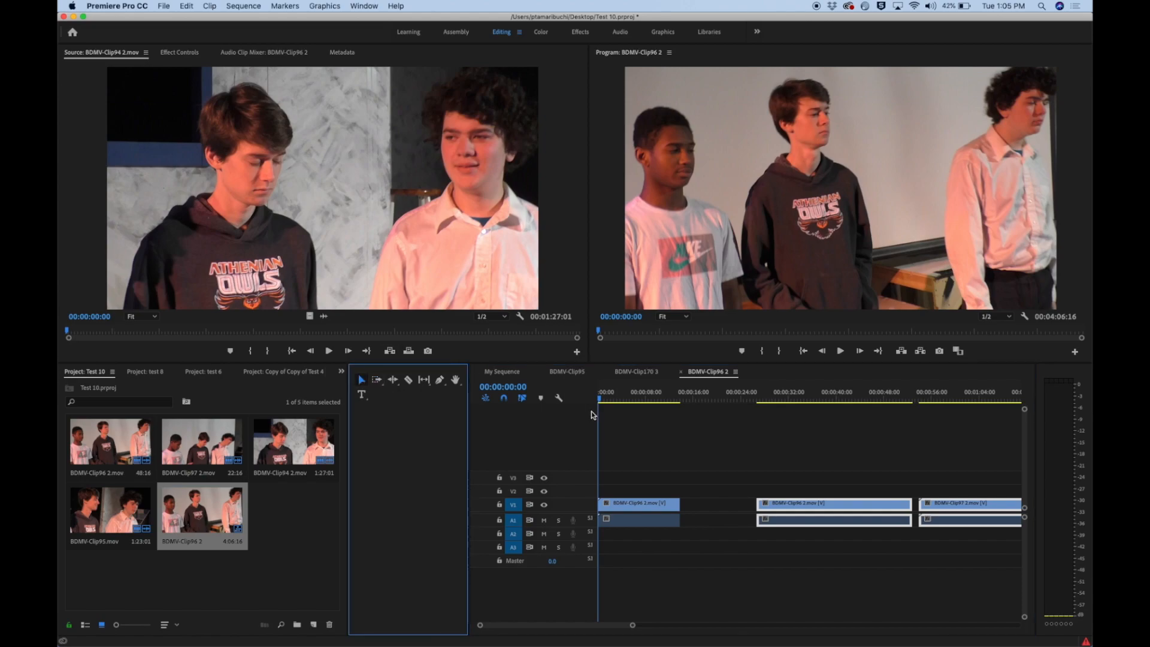
click(962, 469)
drag(963, 501, 724, 508)
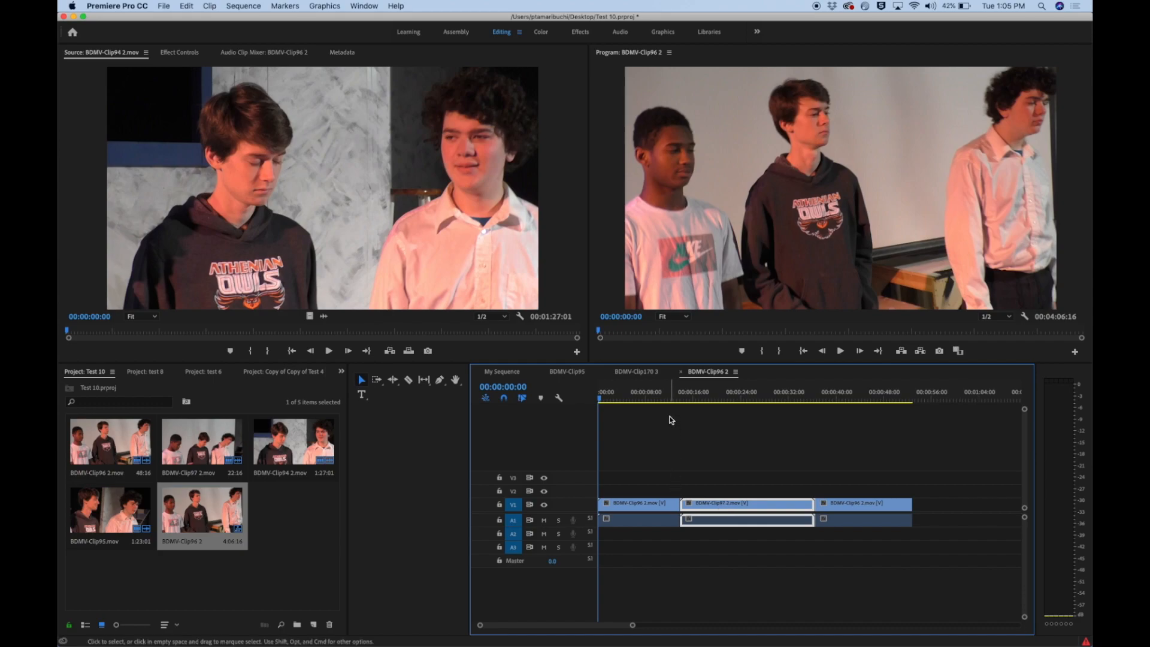
Select BDMV-Clip97 2.mov and the clip after it together and move both about 11 seconds later
drag(707, 426, 874, 570)
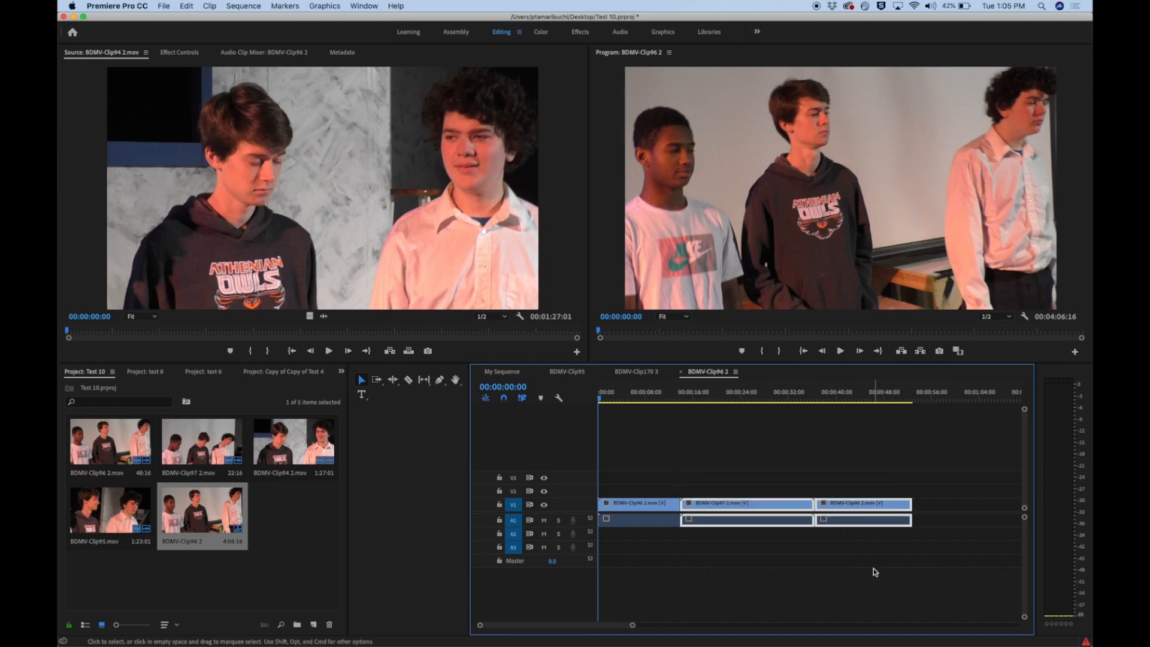
drag(770, 509, 834, 508)
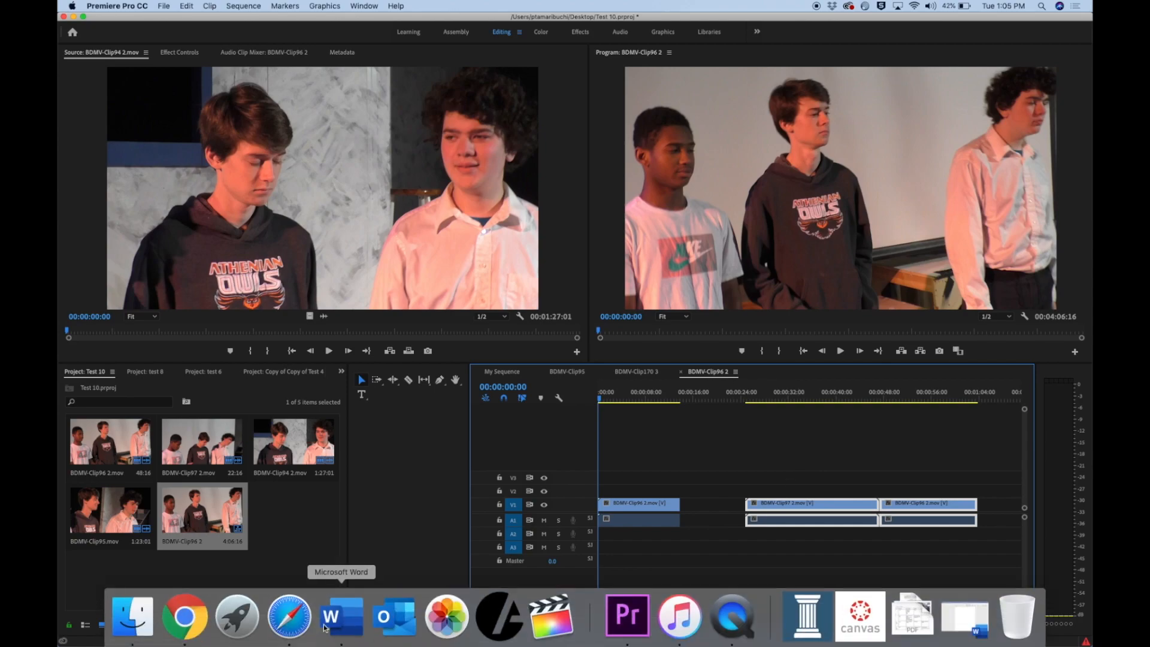
Switch to Microsoft Word and review the outline of editing topics in the filmmaking class document
click(344, 615)
scroll(448, 515, down, 5)
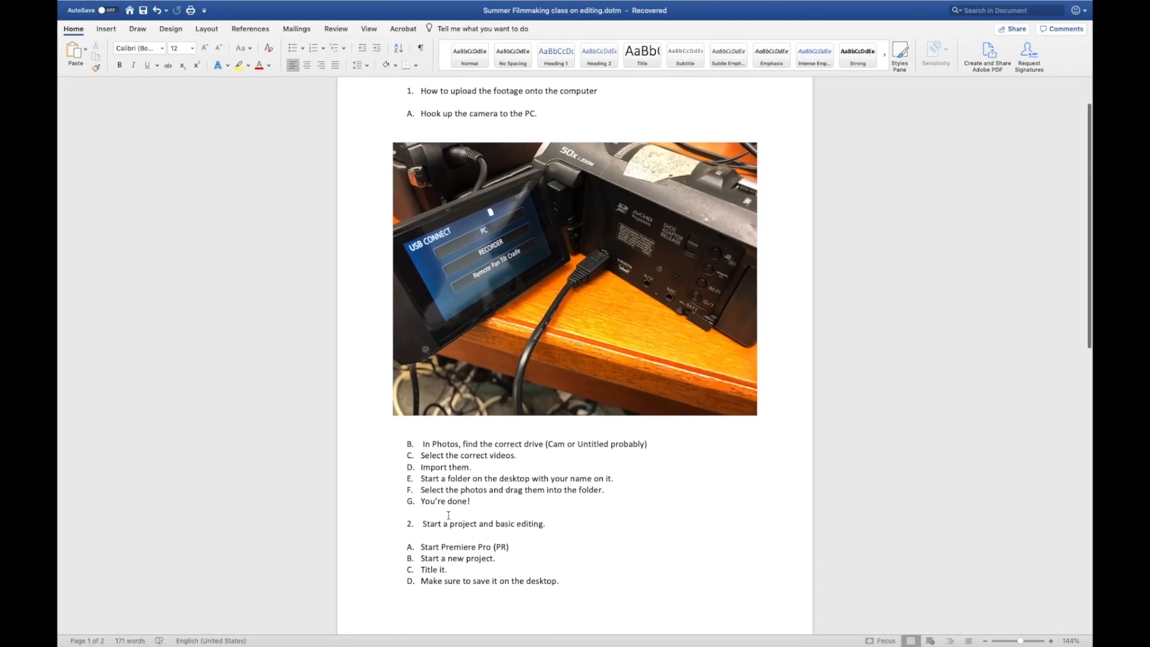
scroll(448, 516, down, 5)
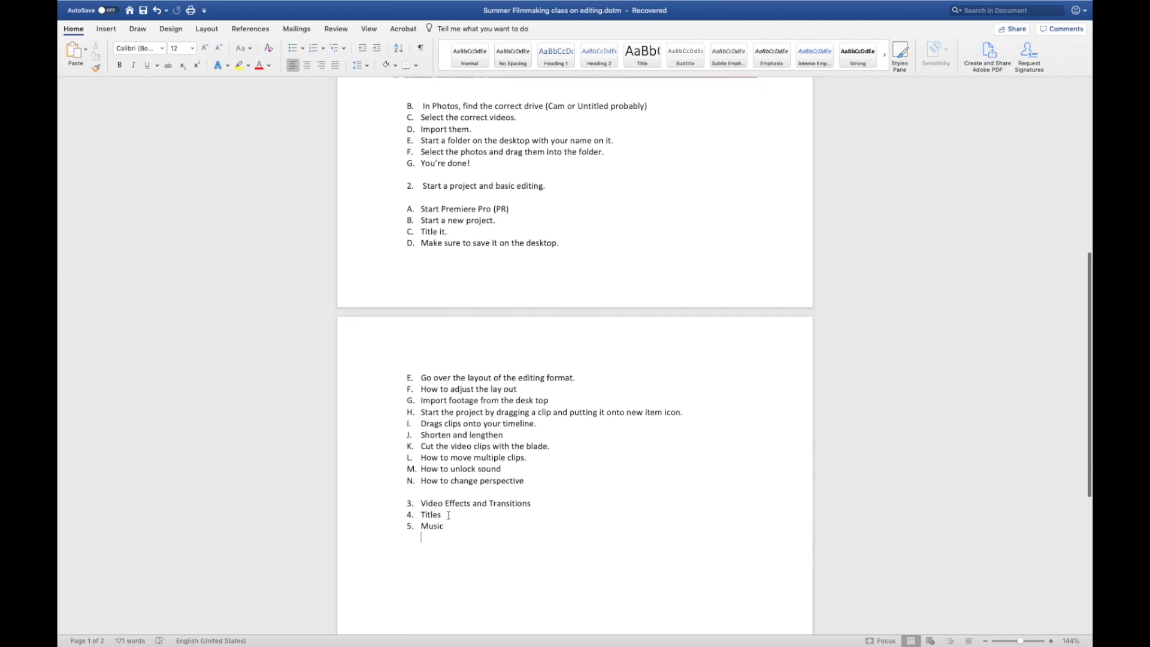